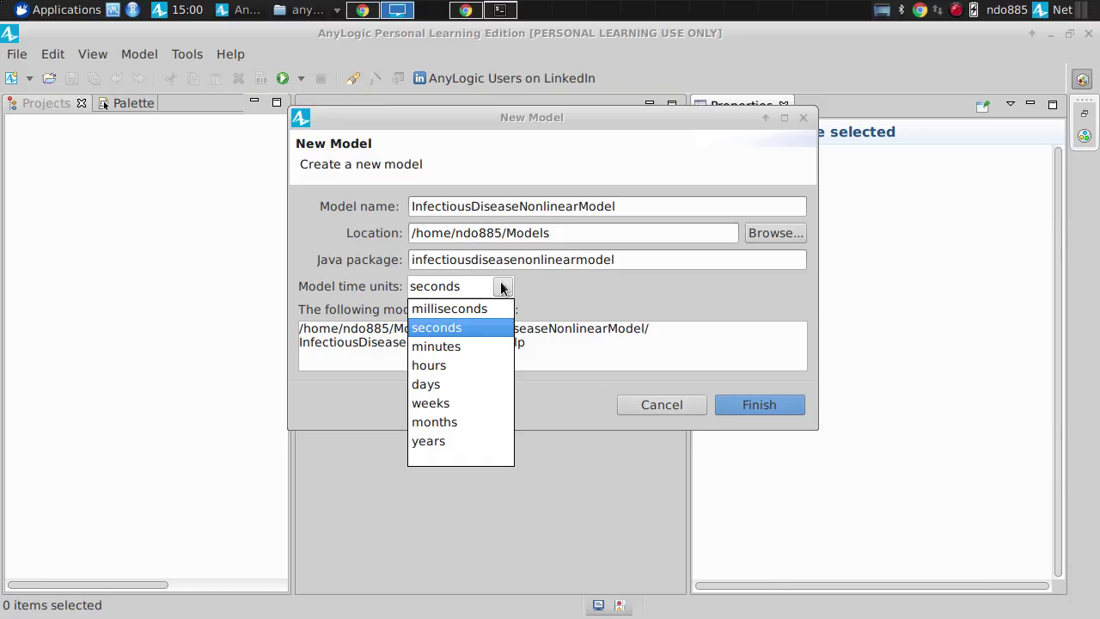
Step: Create the InfectiousDiseaseNonlinearModel model with weeks as its time units and widen its drawing canvas
left_click(458, 403)
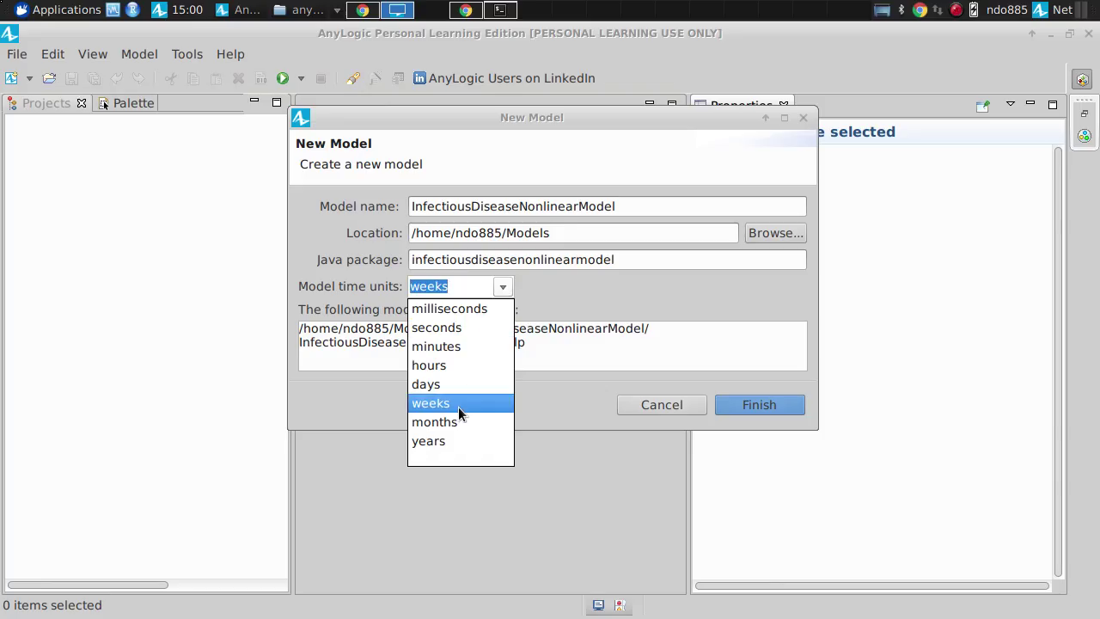
left_click(760, 407)
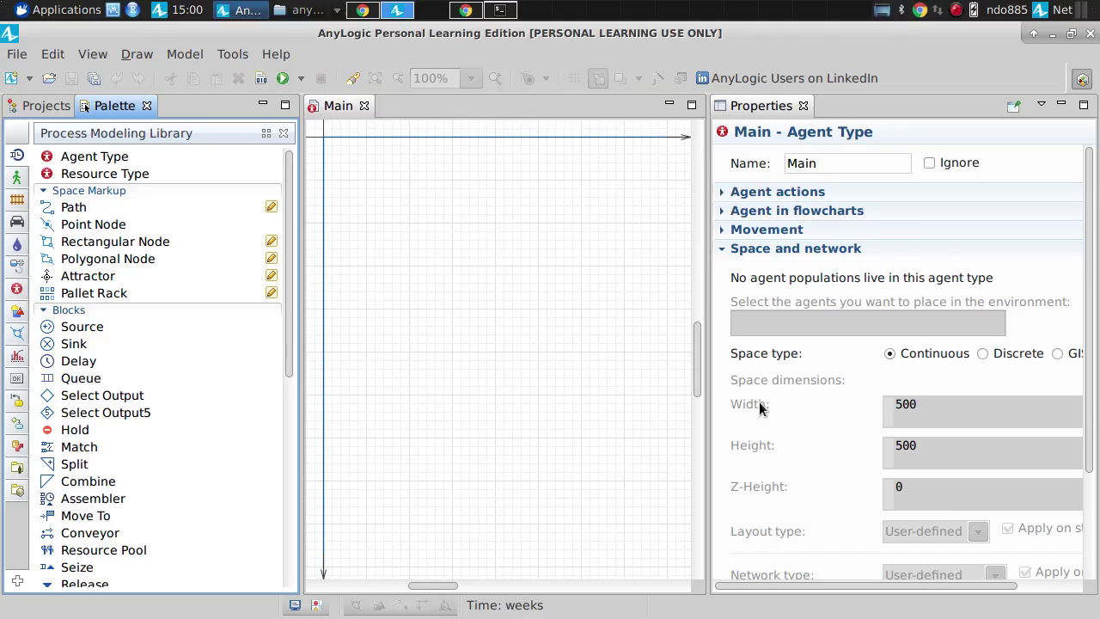
left_click_drag(705, 387, 893, 354)
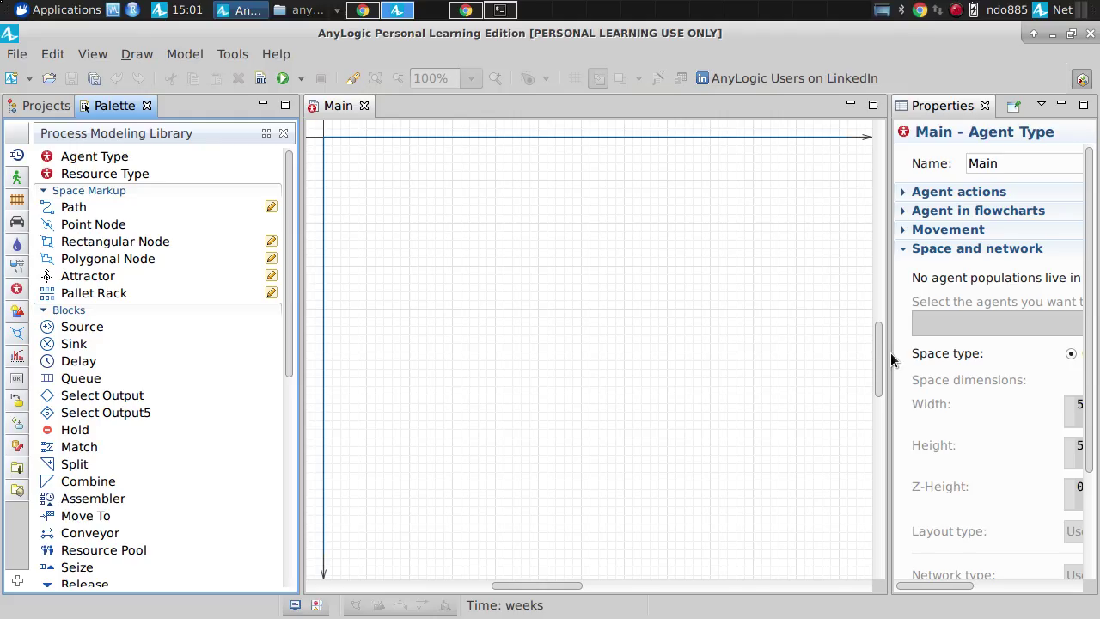
Step: Add a System Dynamics stock named Susceptible near the upper-left area of the Main diagram
left_click(16, 266)
left_click_drag(50, 156, 425, 238)
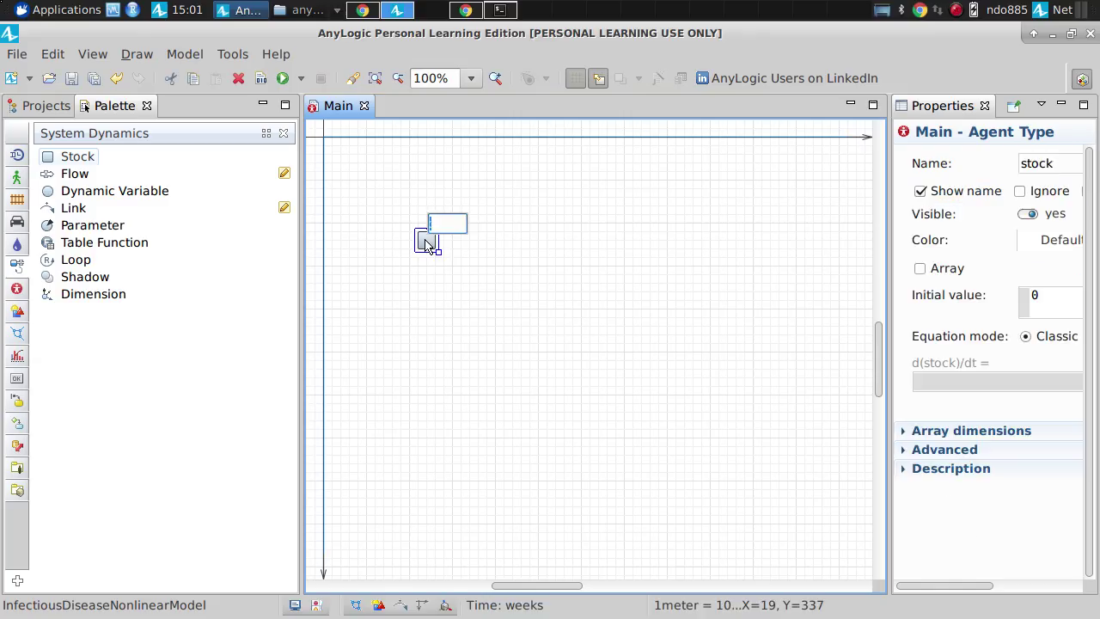
type("Susceptible")
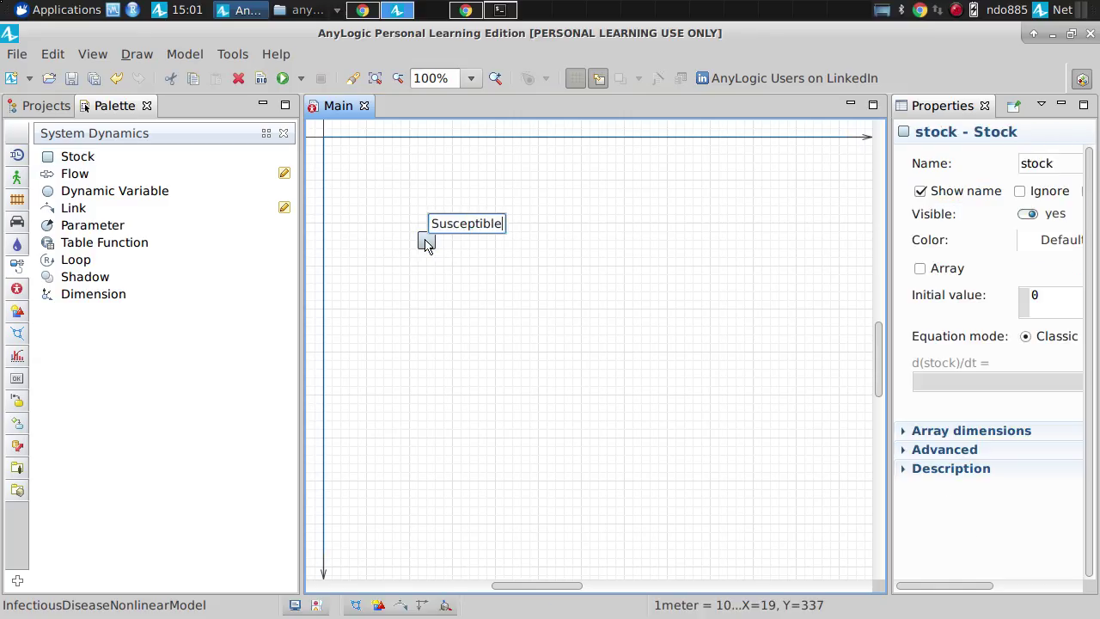
key("Return")
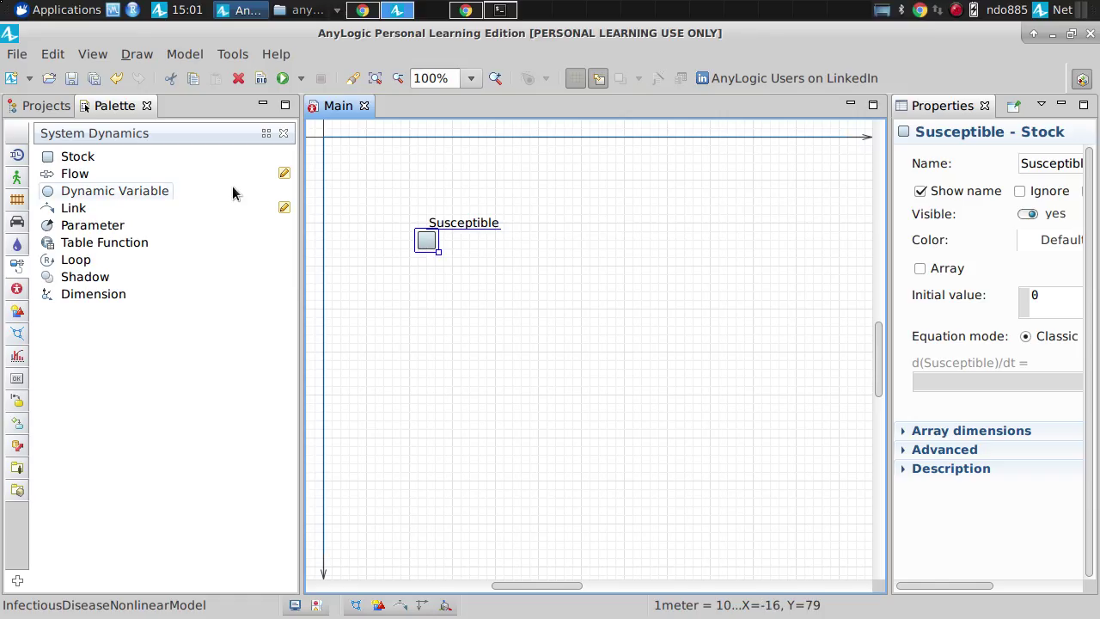
Step: Add a second stock named Infective to the right of Susceptible, level with it
left_click(16, 269)
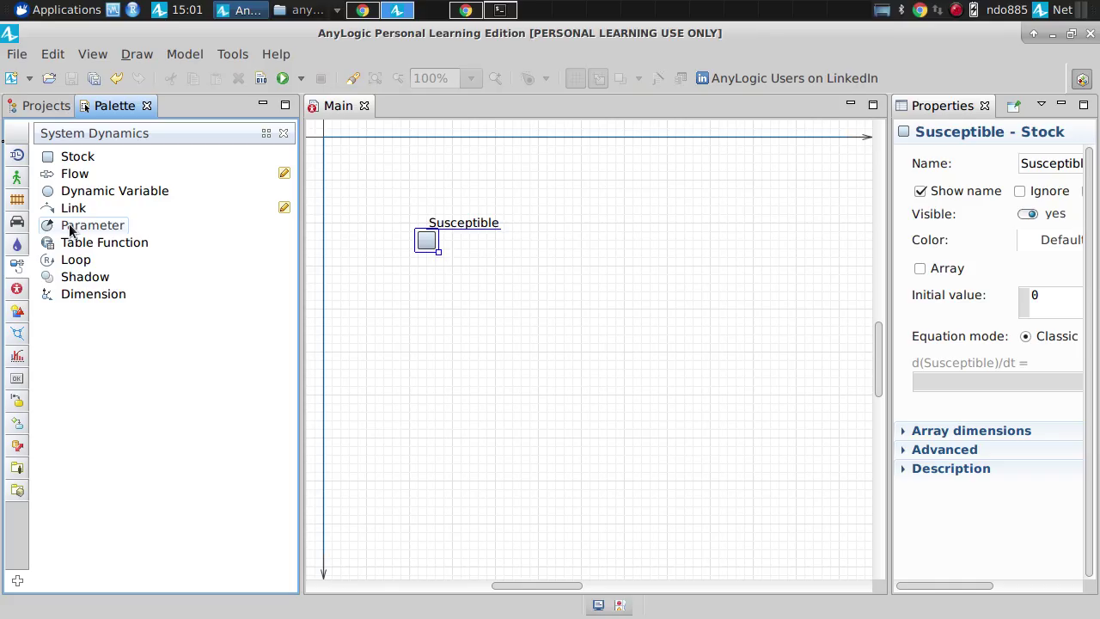
left_click_drag(76, 157, 541, 241)
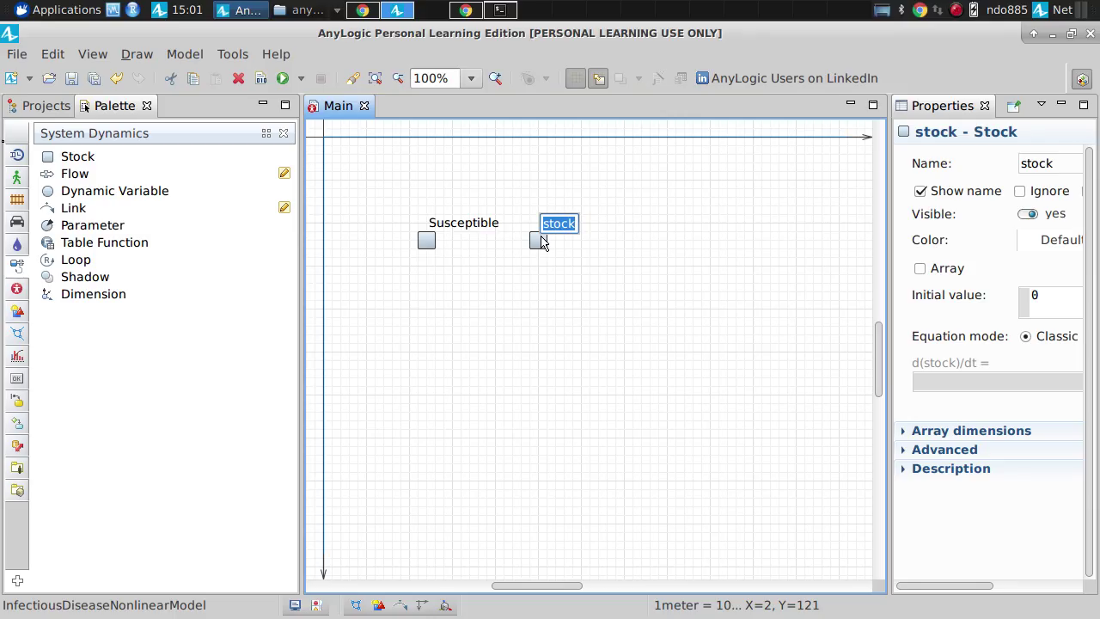
type("Infective")
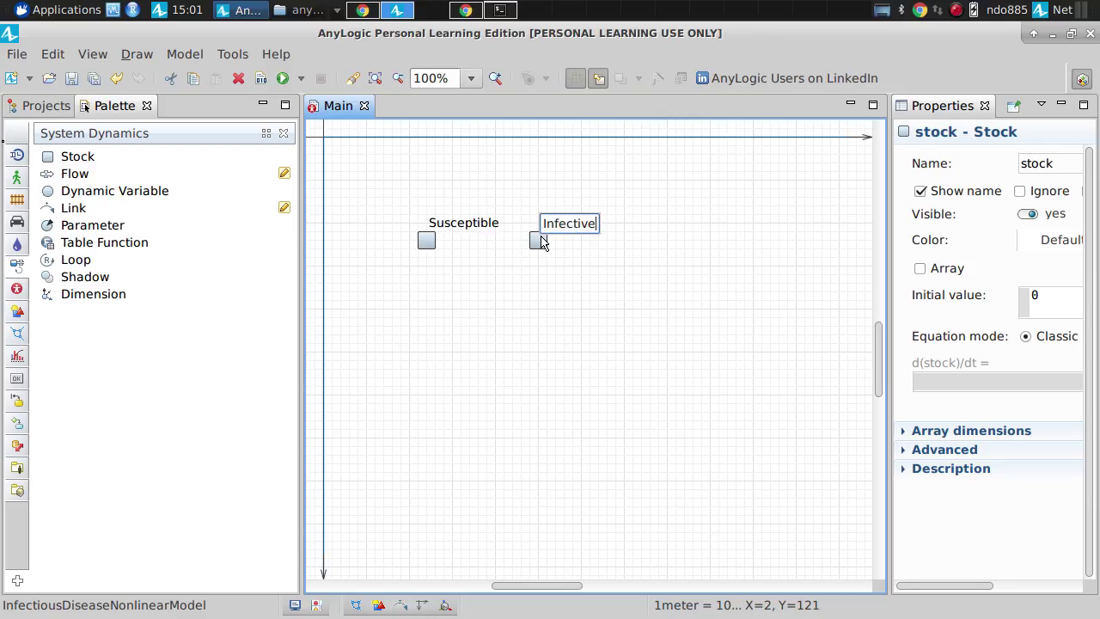
key("Return")
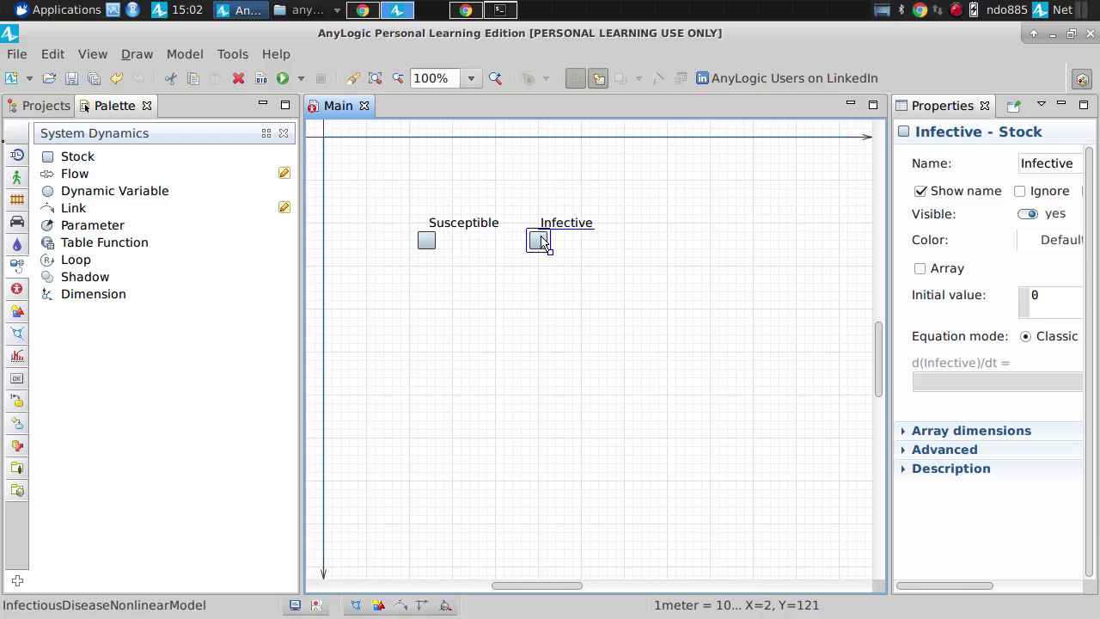
left_click_drag(69, 157, 669, 241)
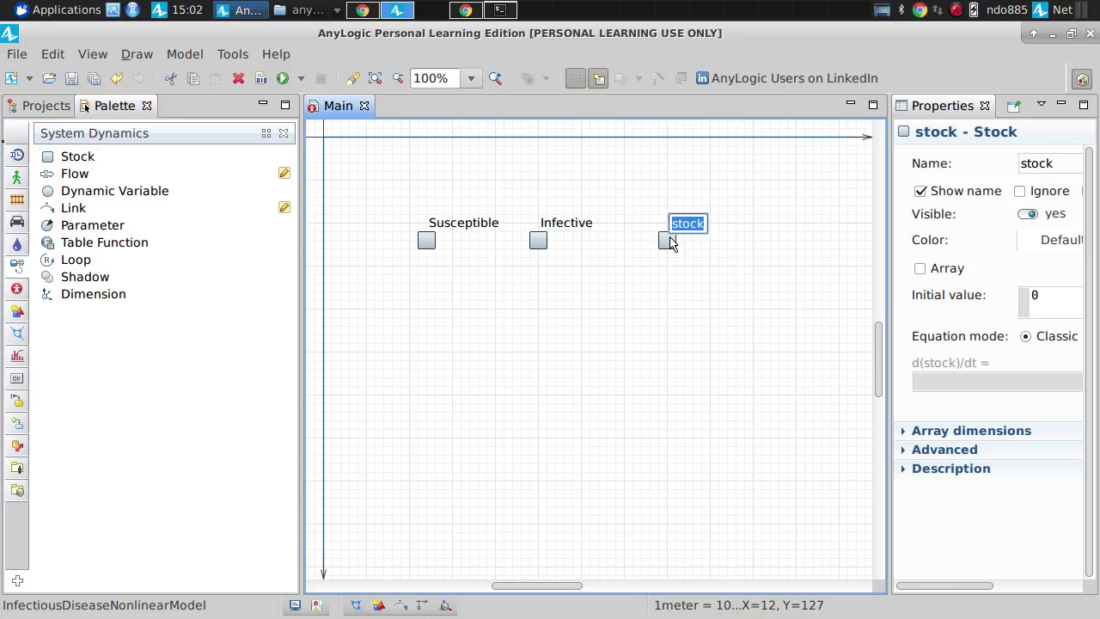
left_click(669, 242)
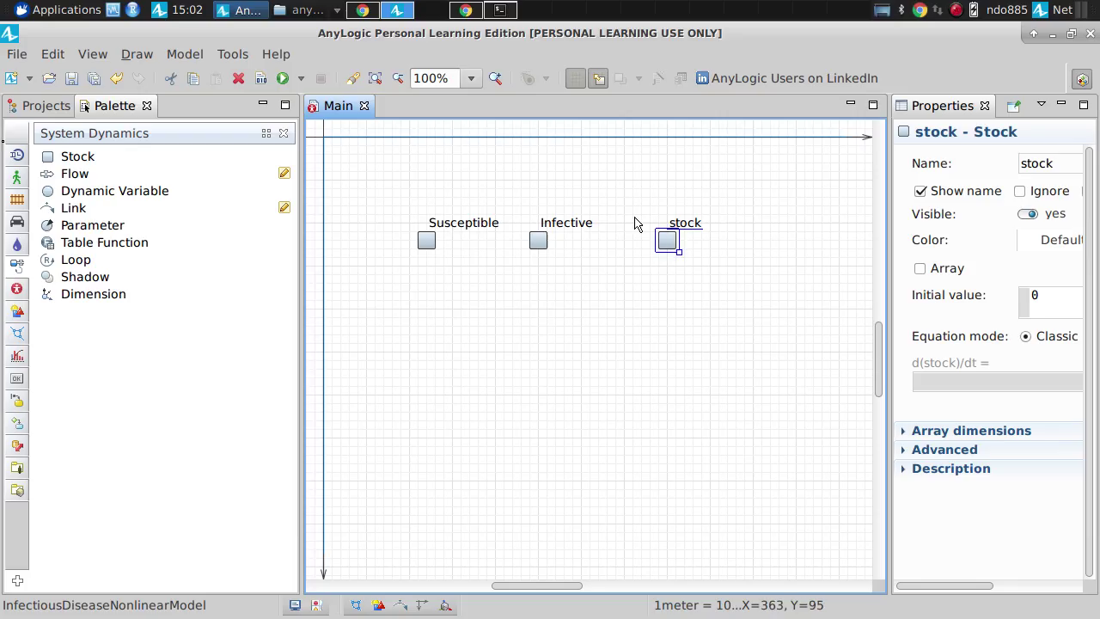
left_click_drag(650, 194, 757, 349)
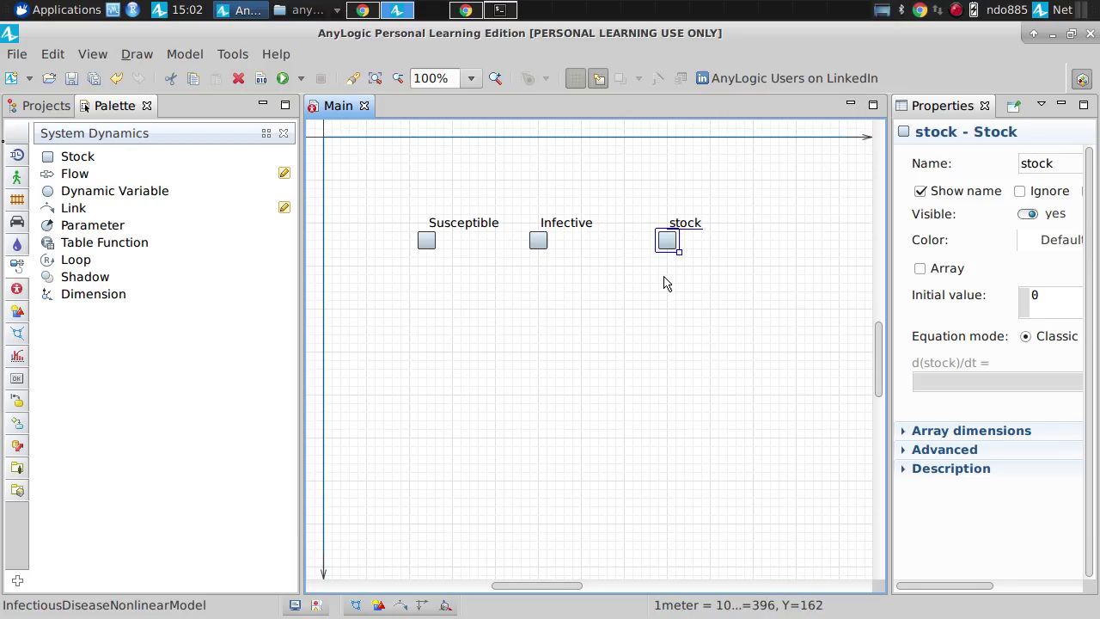
key("Delete")
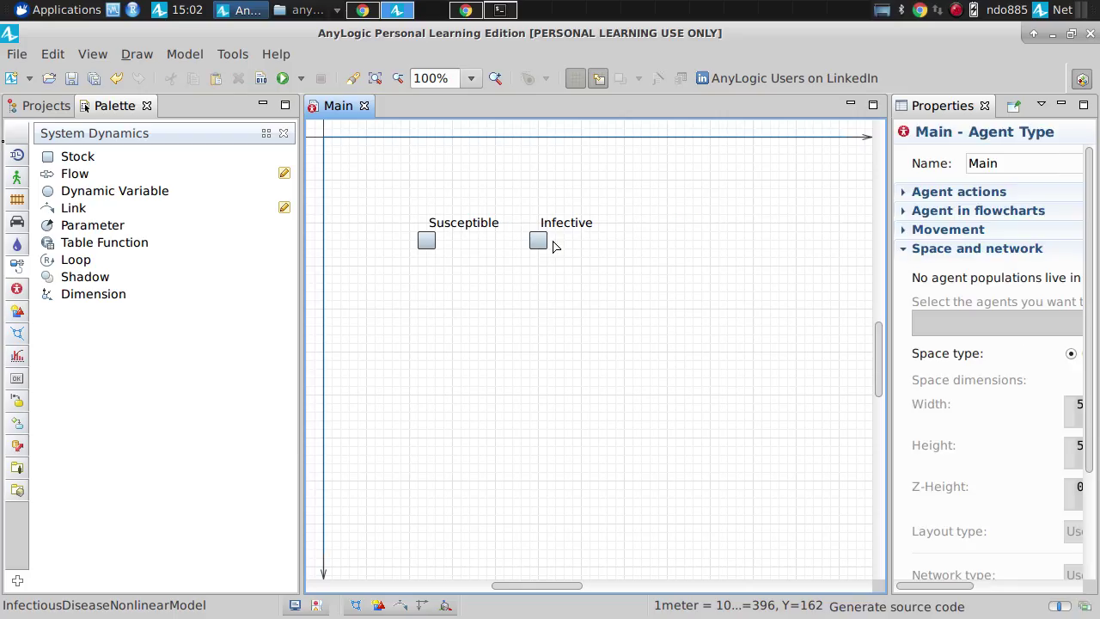
Step: Move the Infective stock farther from Susceptible and add a flow named newInfections running from Susceptible toward it
left_click_drag(540, 239, 654, 239)
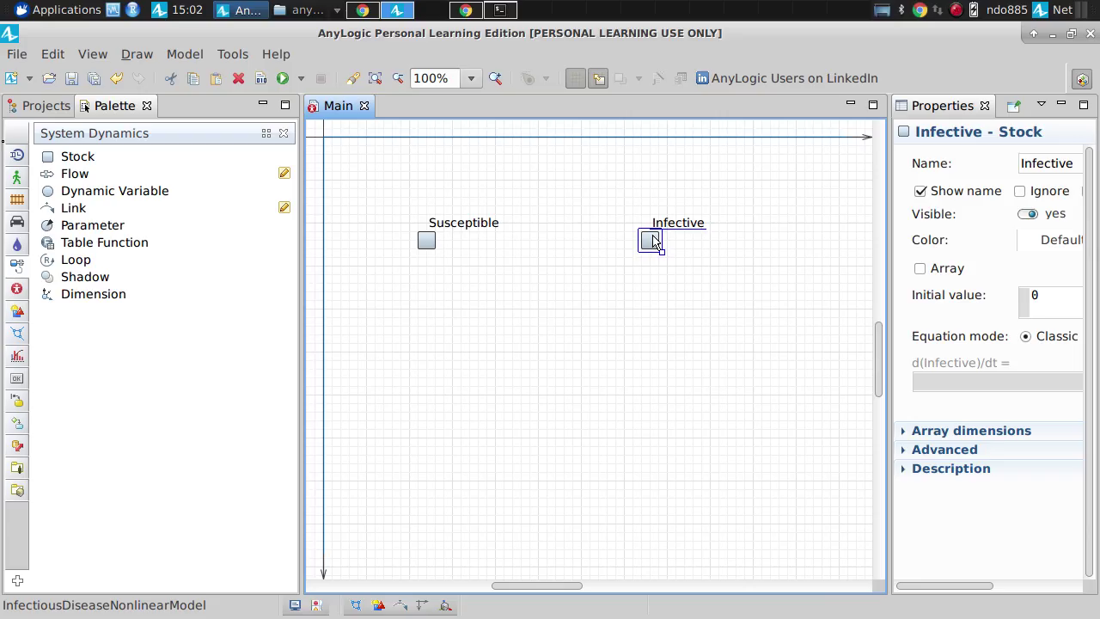
left_click_drag(654, 241, 607, 248)
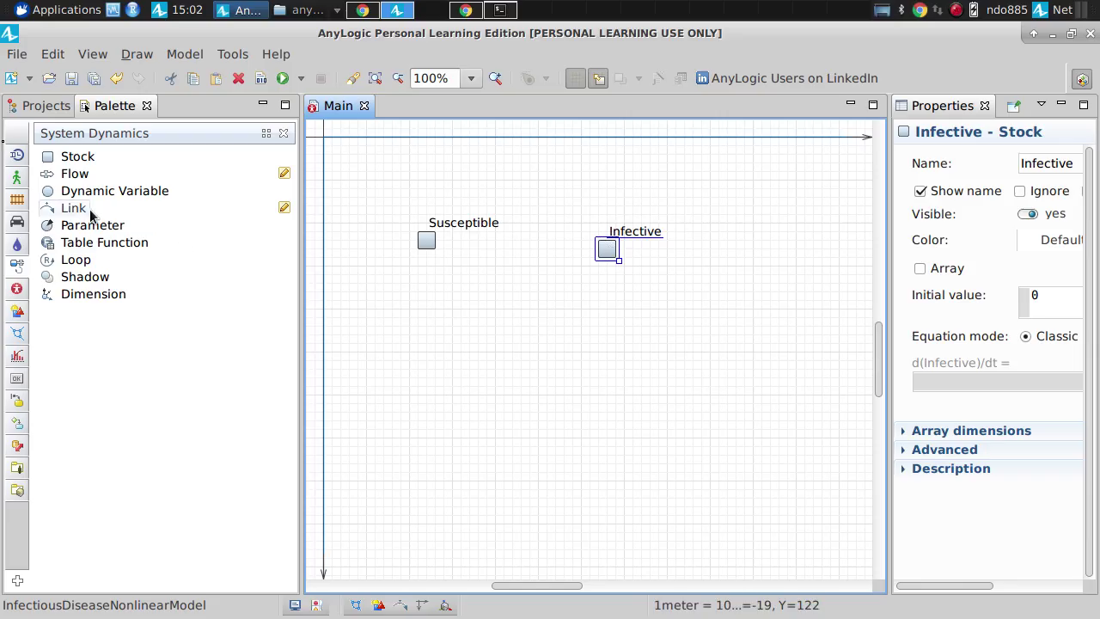
left_click_drag(52, 174, 423, 244)
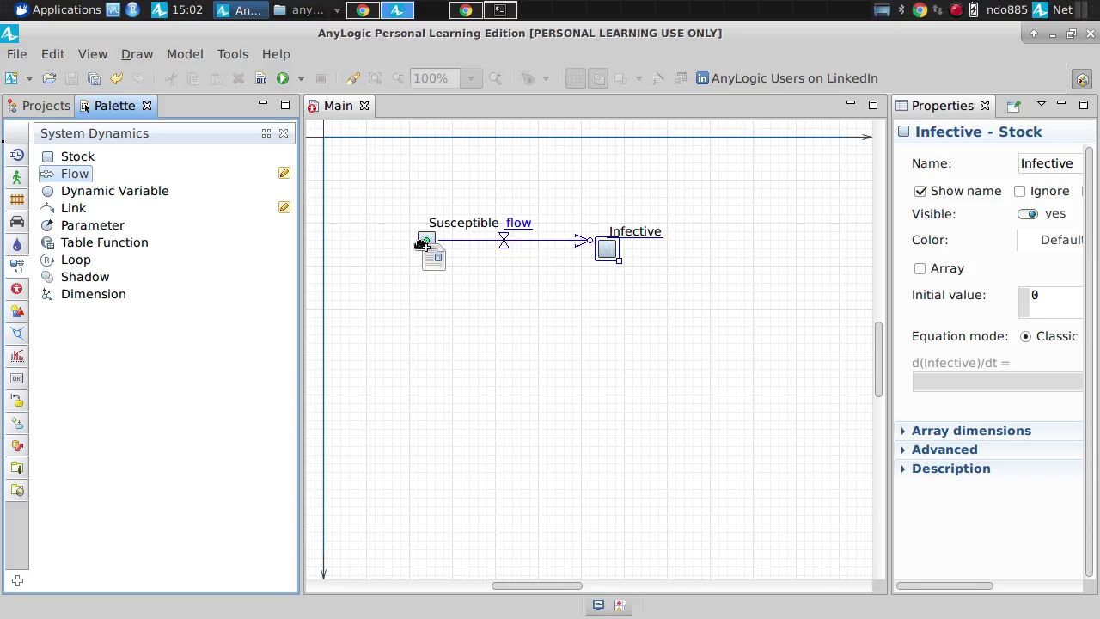
left_click_drag(423, 244, 435, 247)
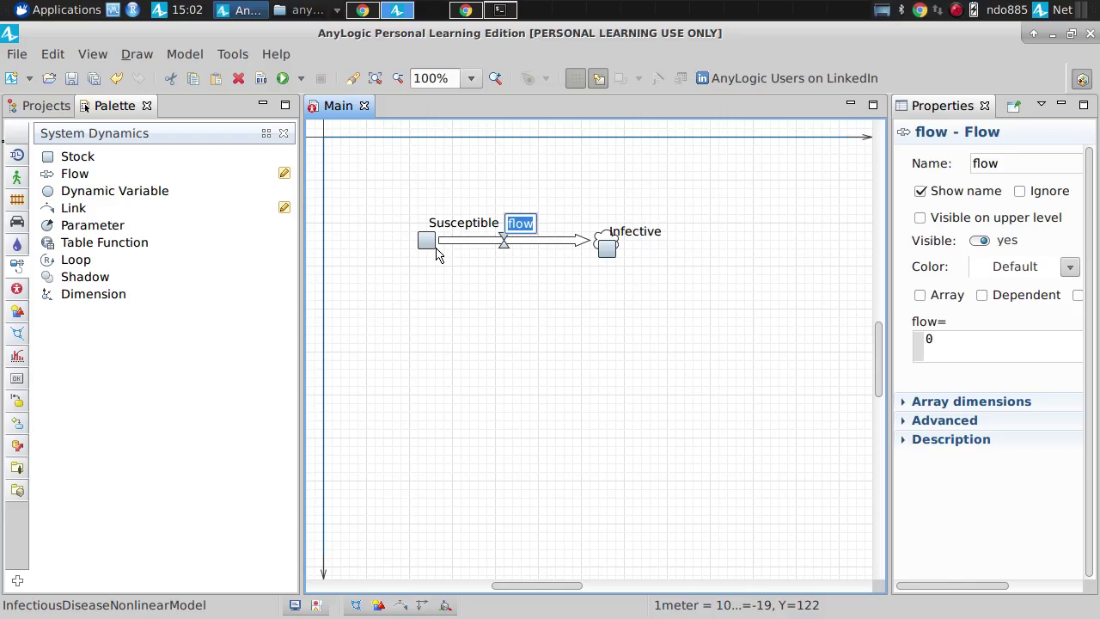
key("BackSpace")
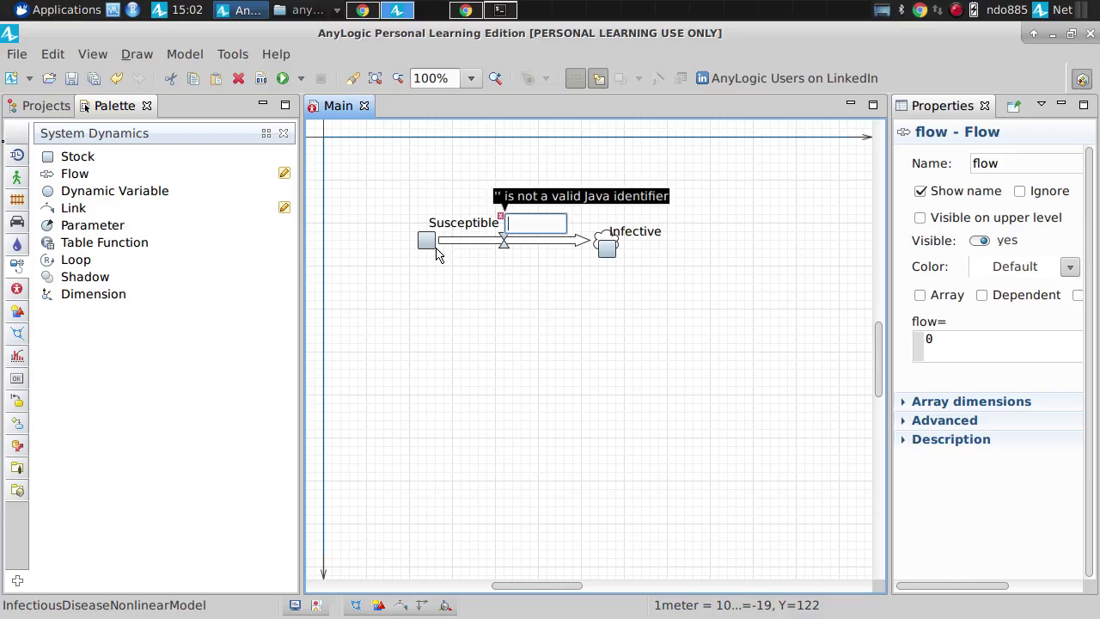
type("new")
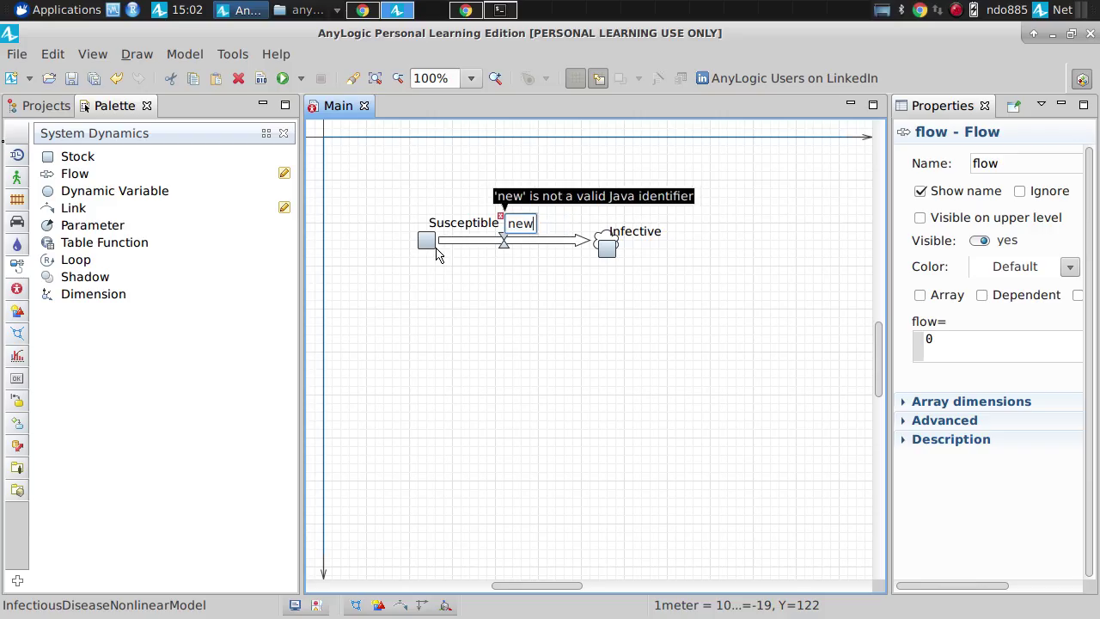
type("Infections")
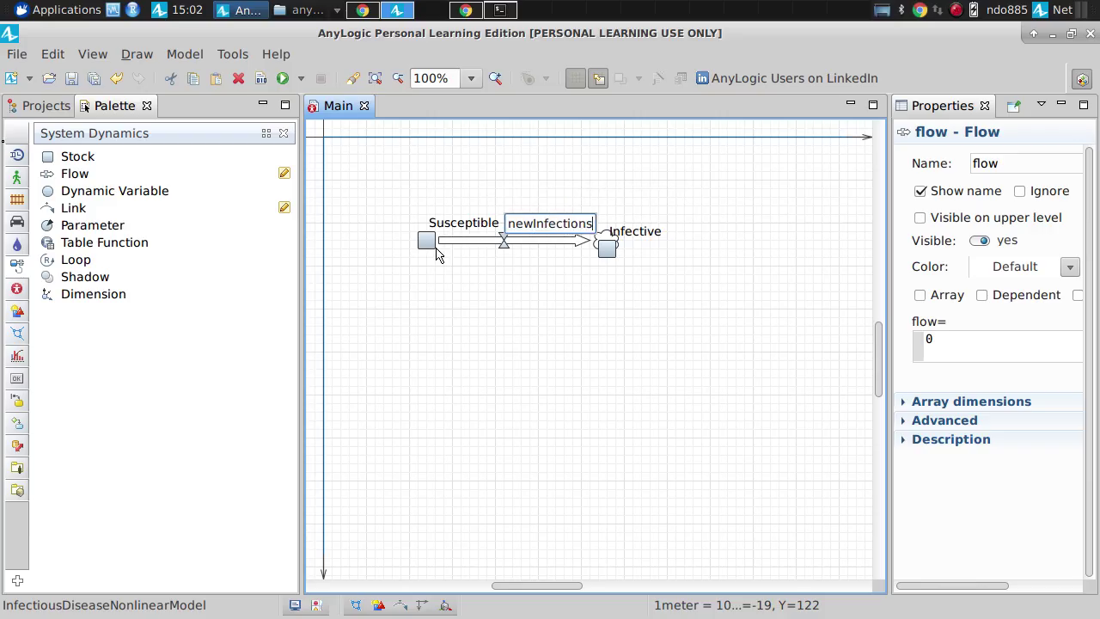
key("Return")
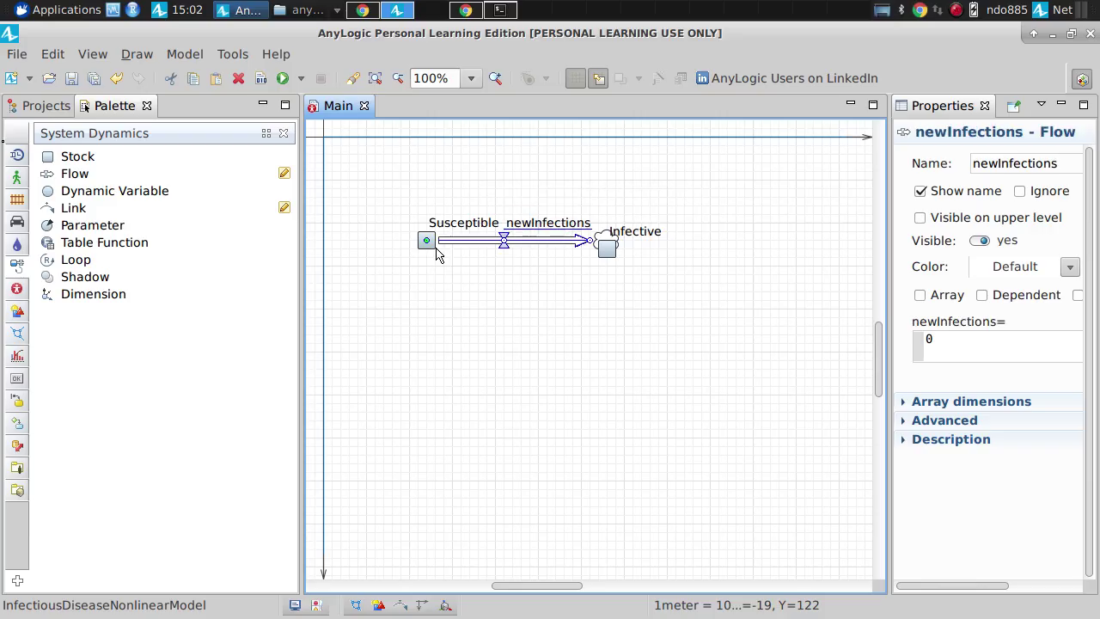
Step: Move the newInfections label below its flow and connect the flow's arrow end to the Infective stock
left_click_drag(545, 233, 507, 271)
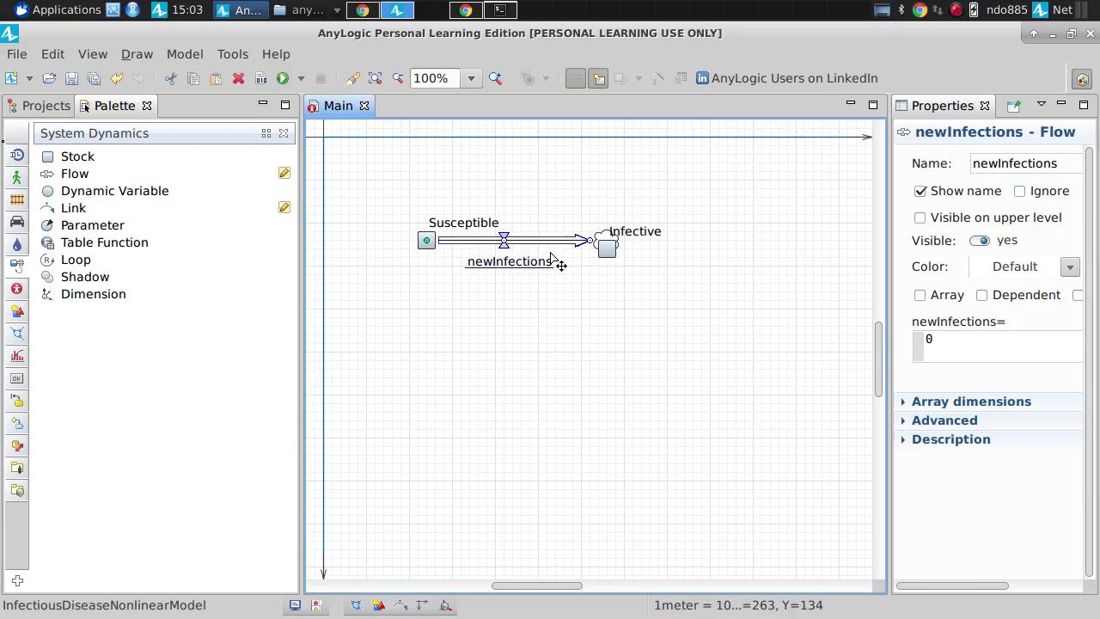
mouse_move(607, 249)
left_mouse_down()
mouse_move(608, 266)
mouse_move(589, 242)
mouse_move(601, 258)
left_mouse_up()
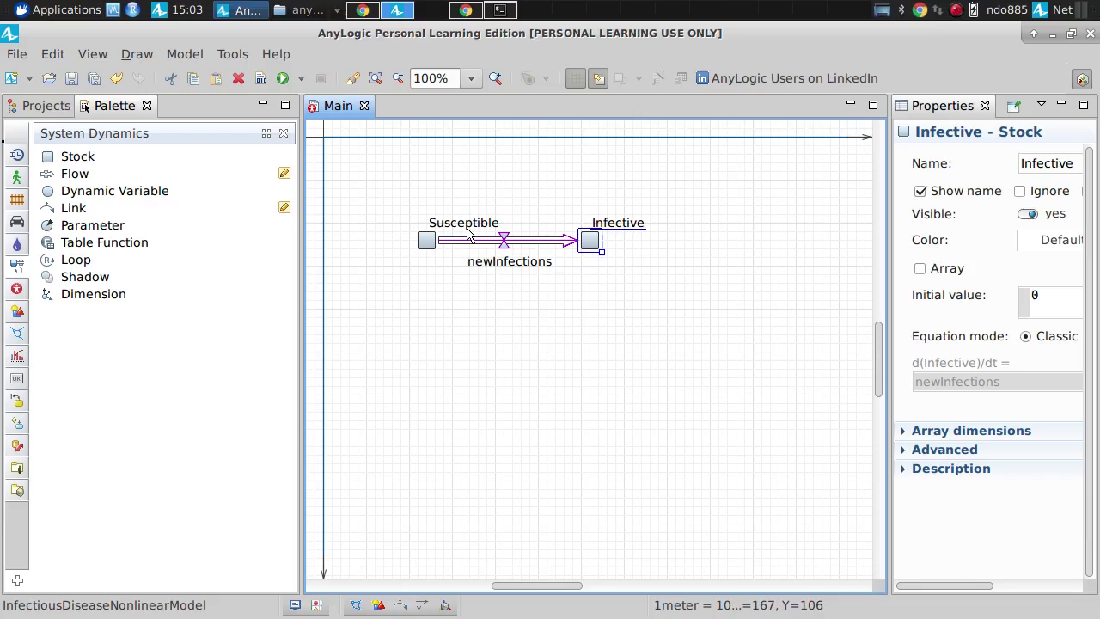
Step: Set the Susceptible stock's initial value to 200000 and save the model
left_click(427, 240)
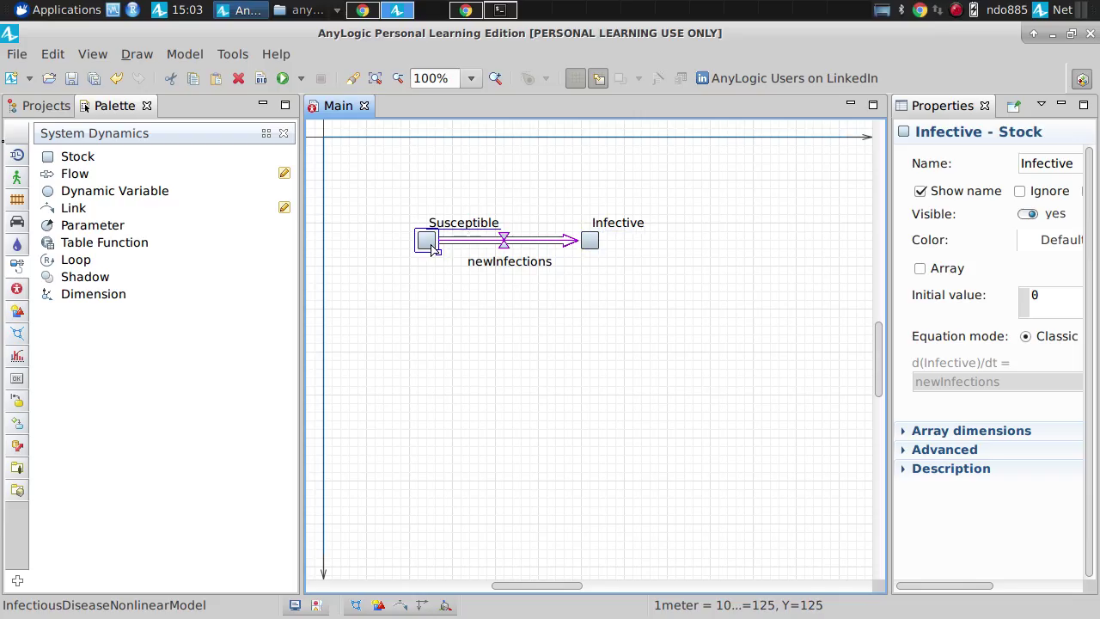
left_click(946, 307)
type("3")
key("BackSpace")
type("200000")
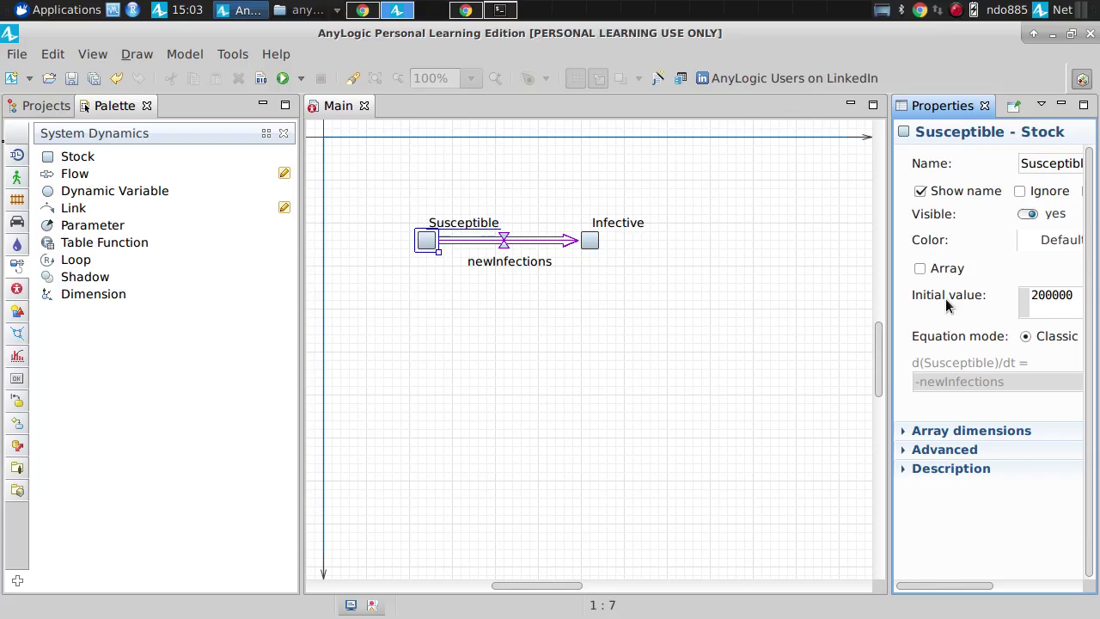
key("ctrl+s")
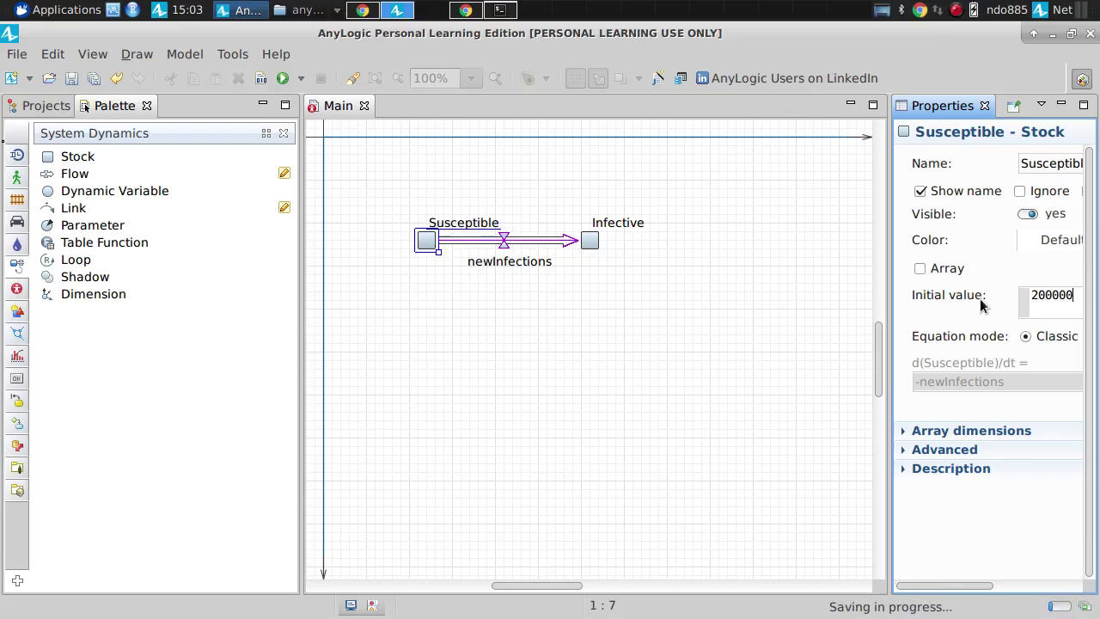
Step: Set the Infective stock's initial value to 470
left_click(589, 241)
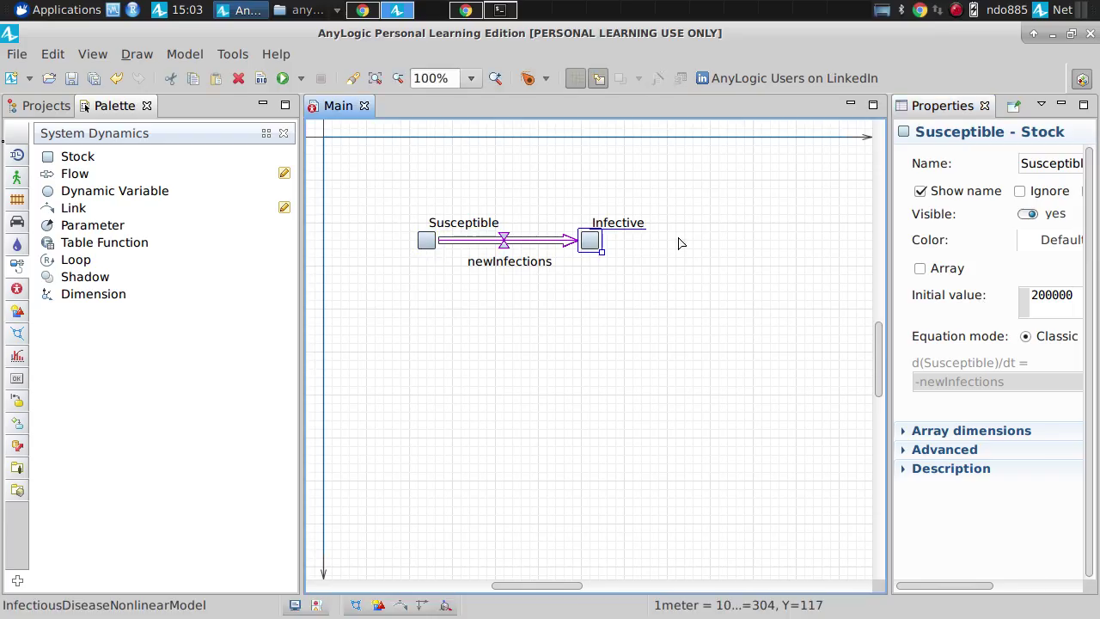
double_click(1054, 300)
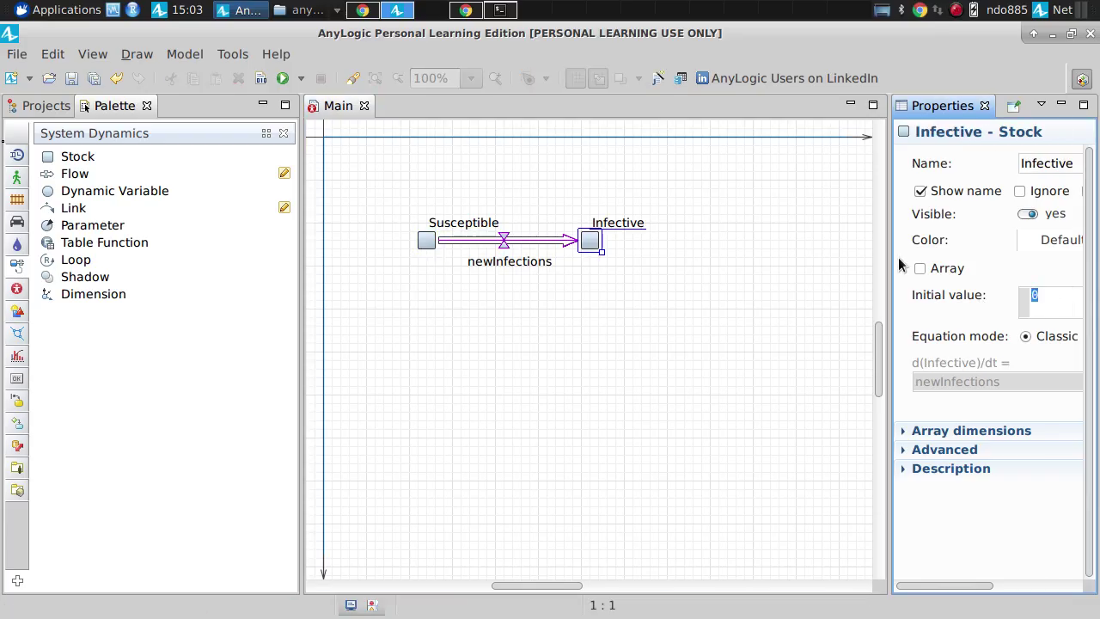
type("470")
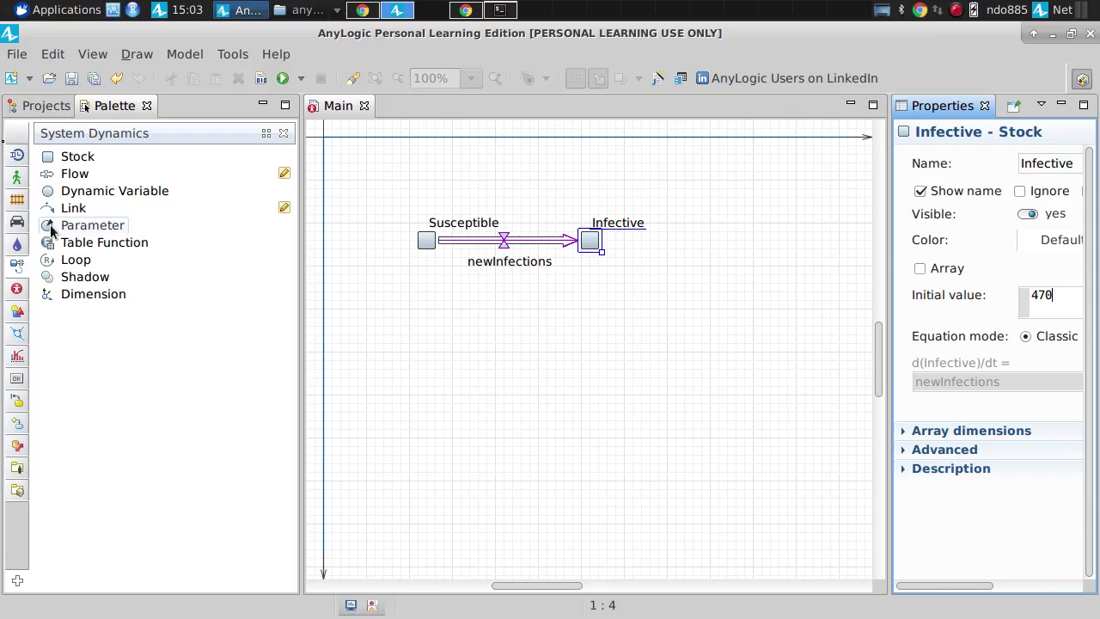
Step: Add a dynamic variable named forceOfInfection above the newInfections flow and link it to that flow
left_click_drag(77, 191, 504, 181)
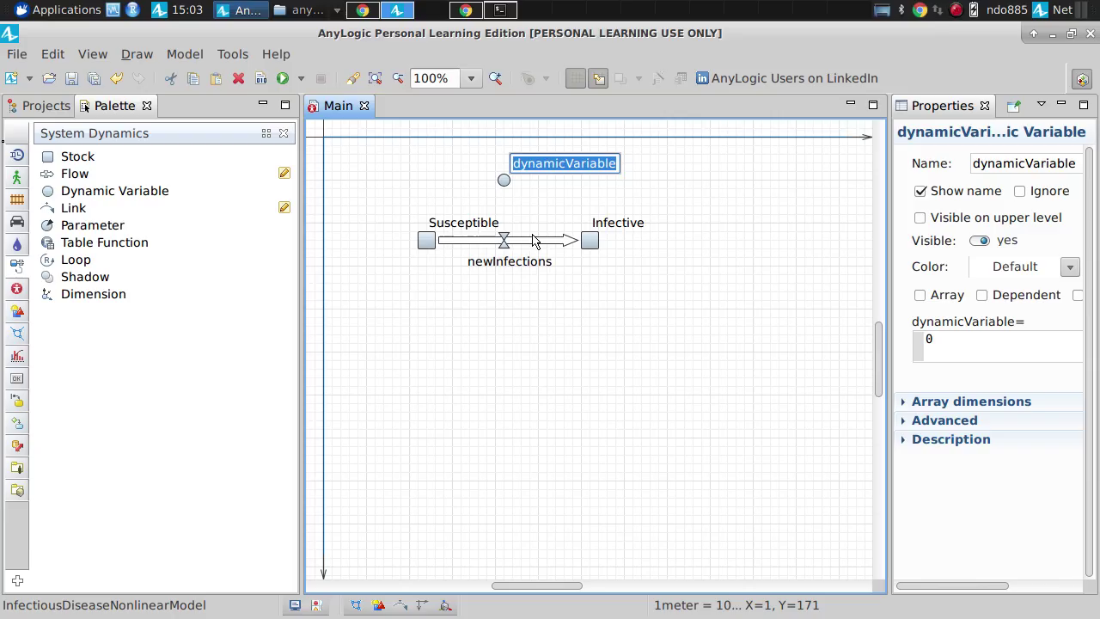
type("forceOf")
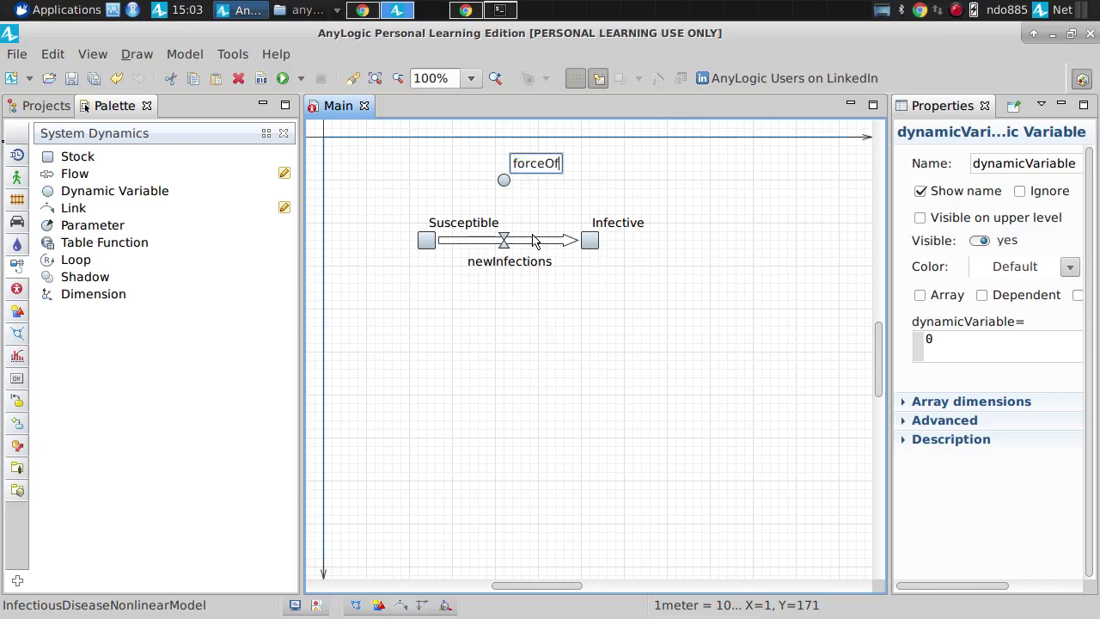
type("Infection")
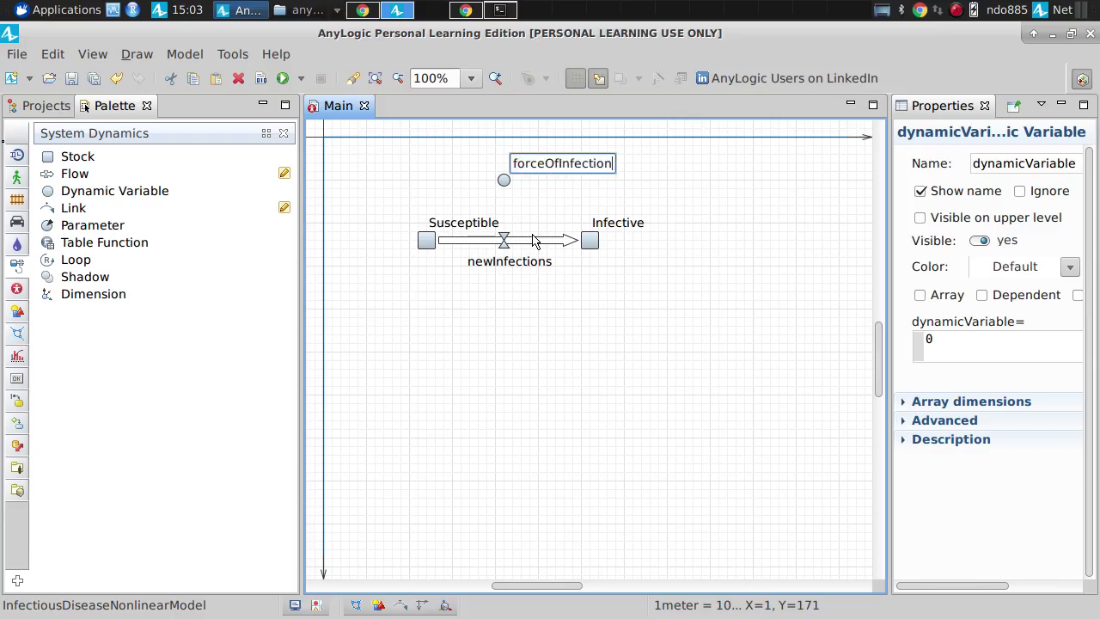
key("Return")
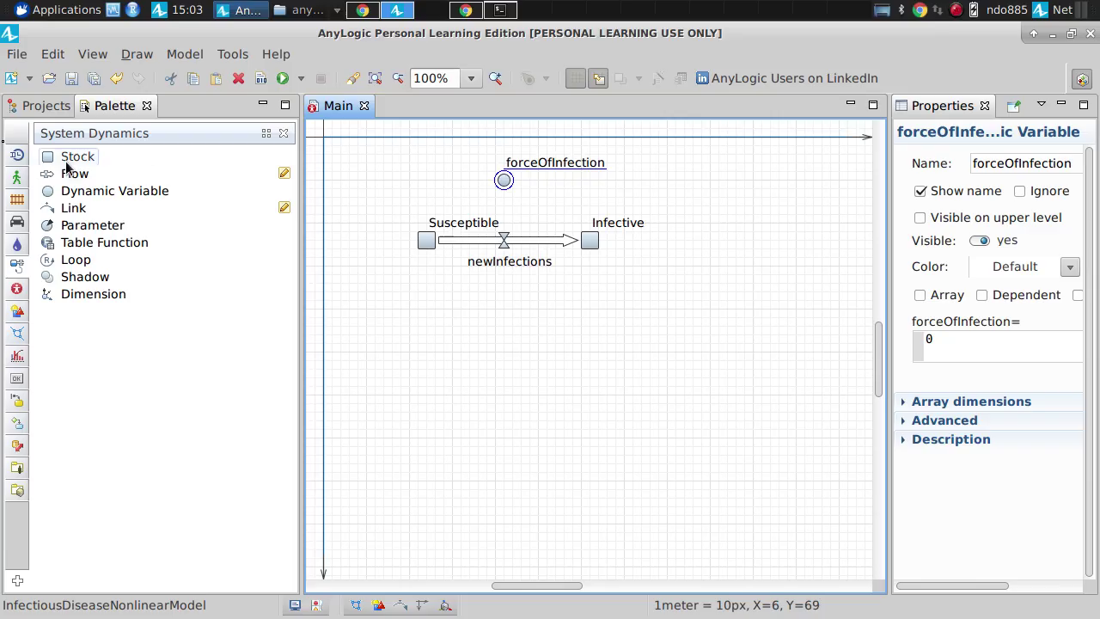
left_click_drag(51, 208, 504, 244)
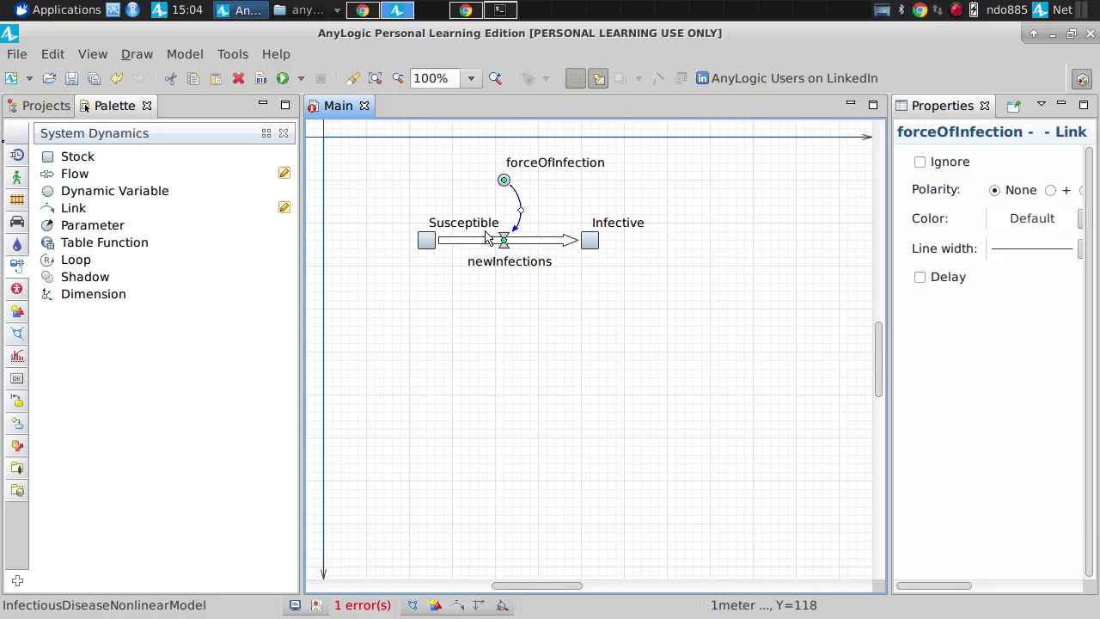
Step: Set the model time units of InfectiousDiseaseNonlinearModel to hours and save the model
left_click(49, 108)
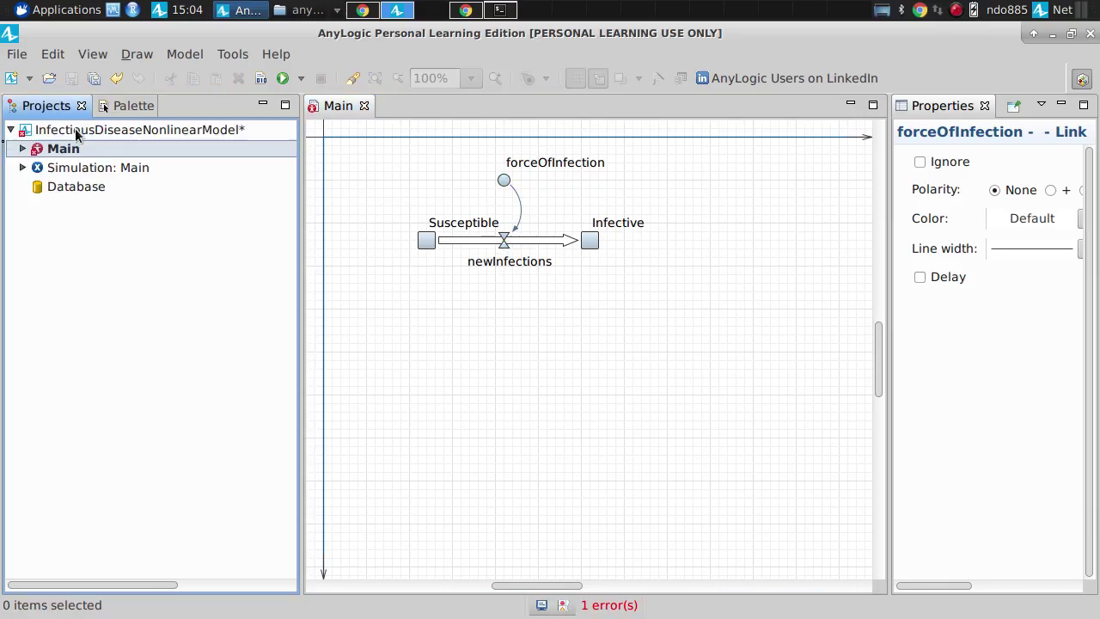
left_click(79, 131)
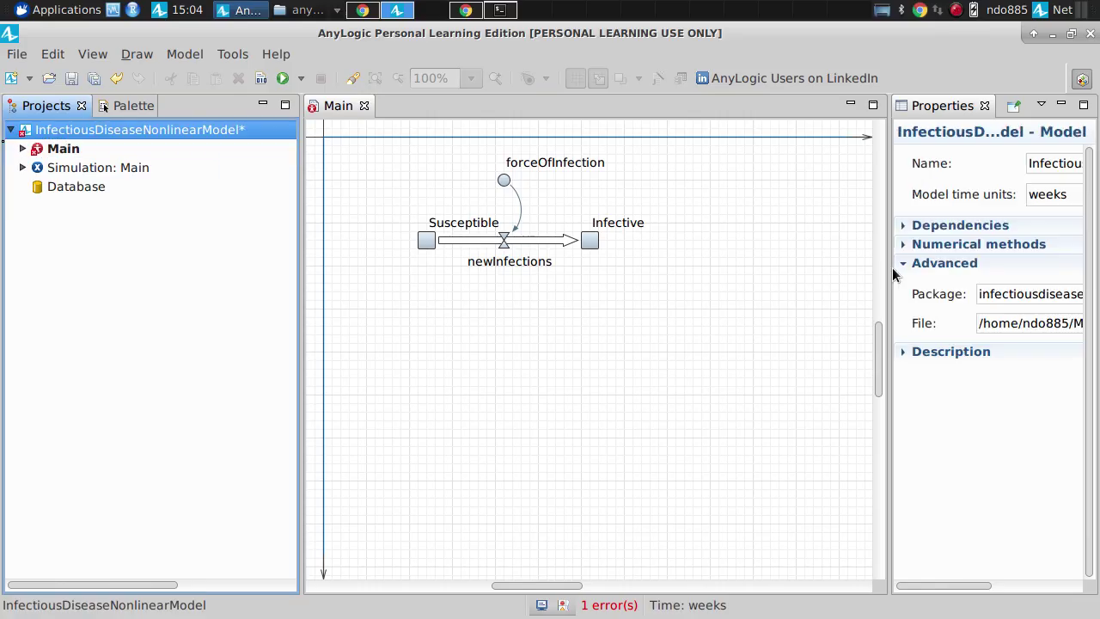
left_click_drag(891, 267, 727, 267)
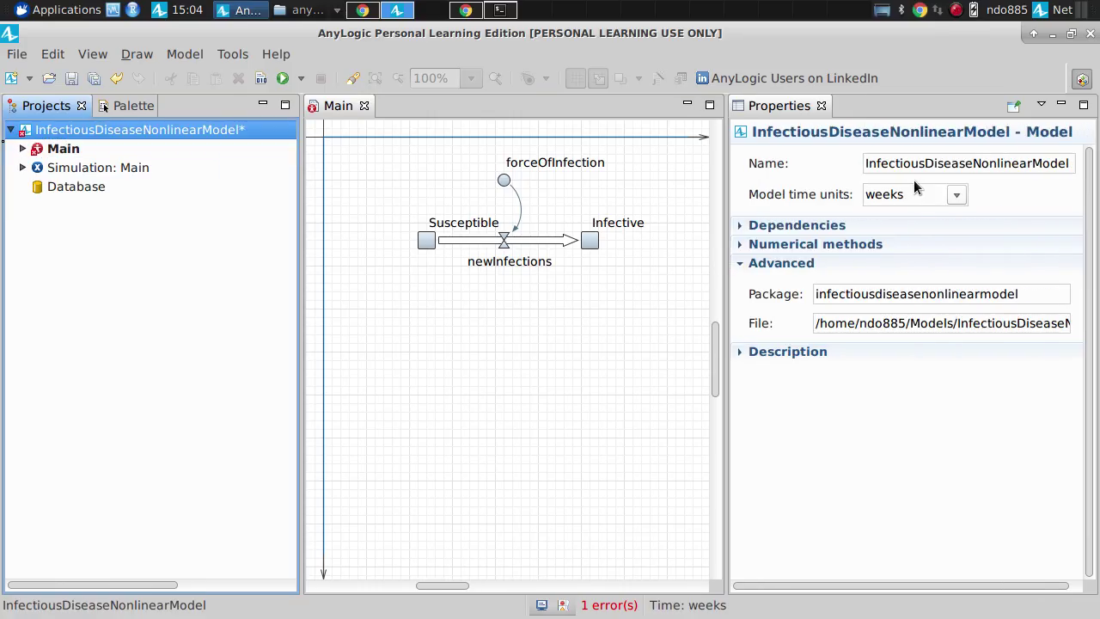
left_click(957, 197)
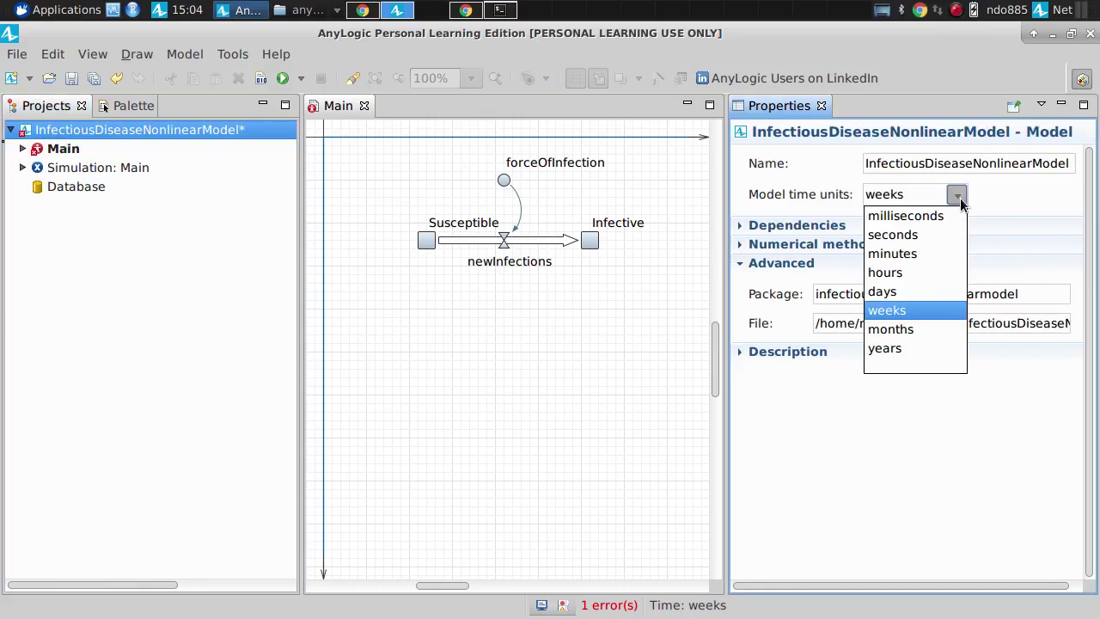
left_click(900, 275)
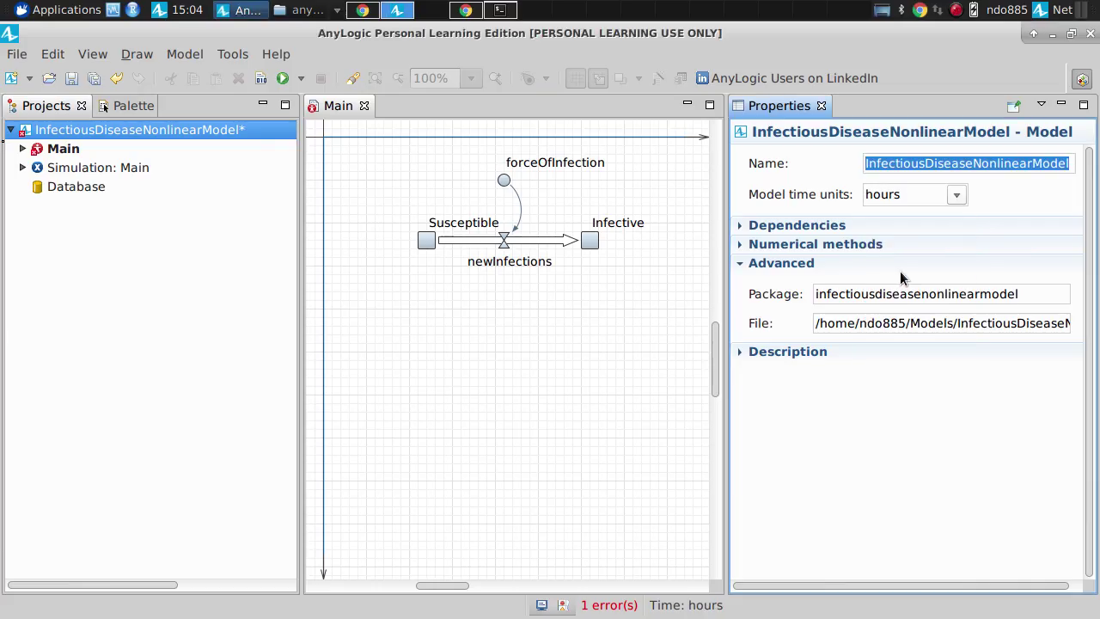
key("ctrl+s")
Step: Open the properties of the forceOfInfection dynamic variable
left_click(503, 181)
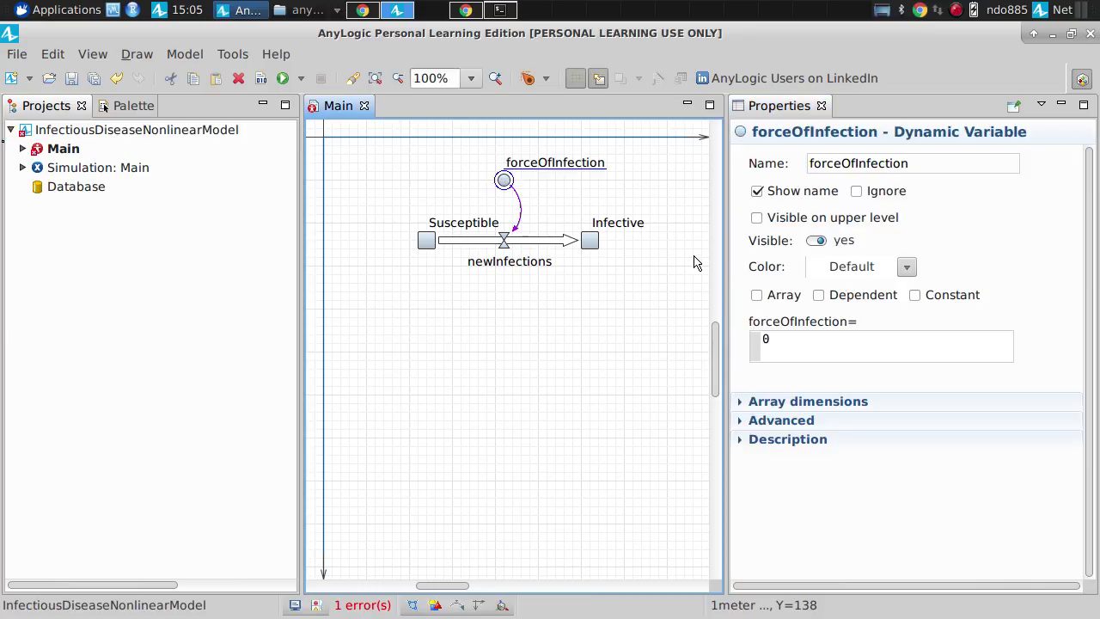